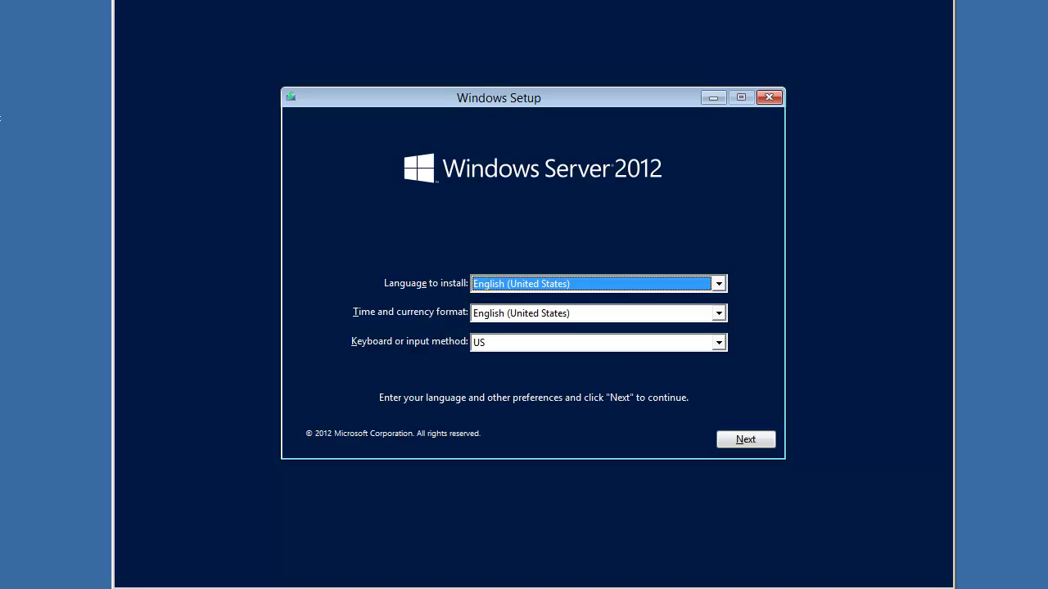
Keep English (United States) language and US keyboard and continue setup.
left_click(759, 439)
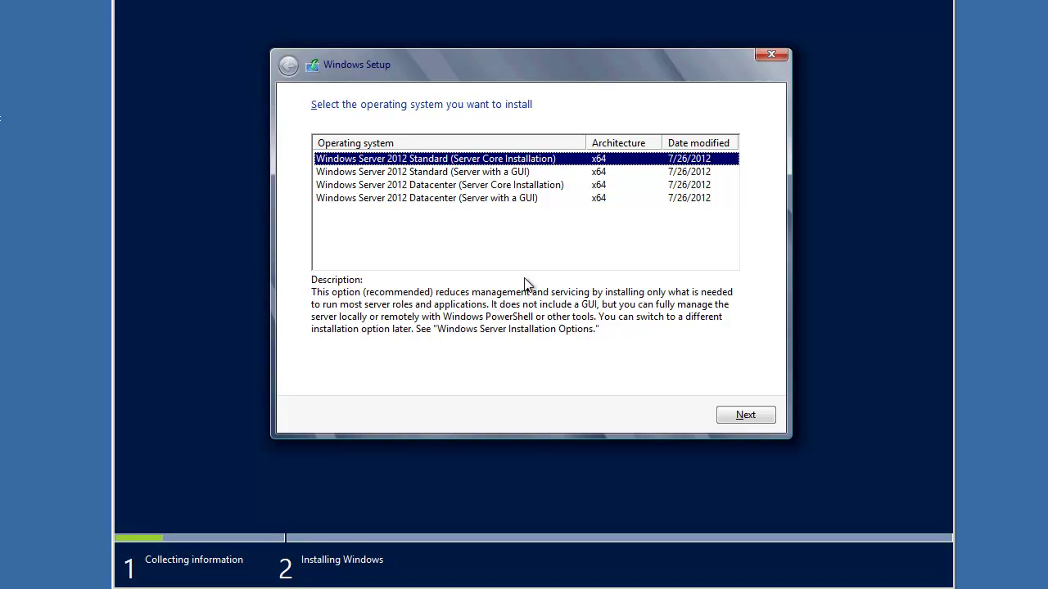
Pick Windows Server 2012 Standard (Server with a GUI) and proceed to the license terms.
left_click(508, 173)
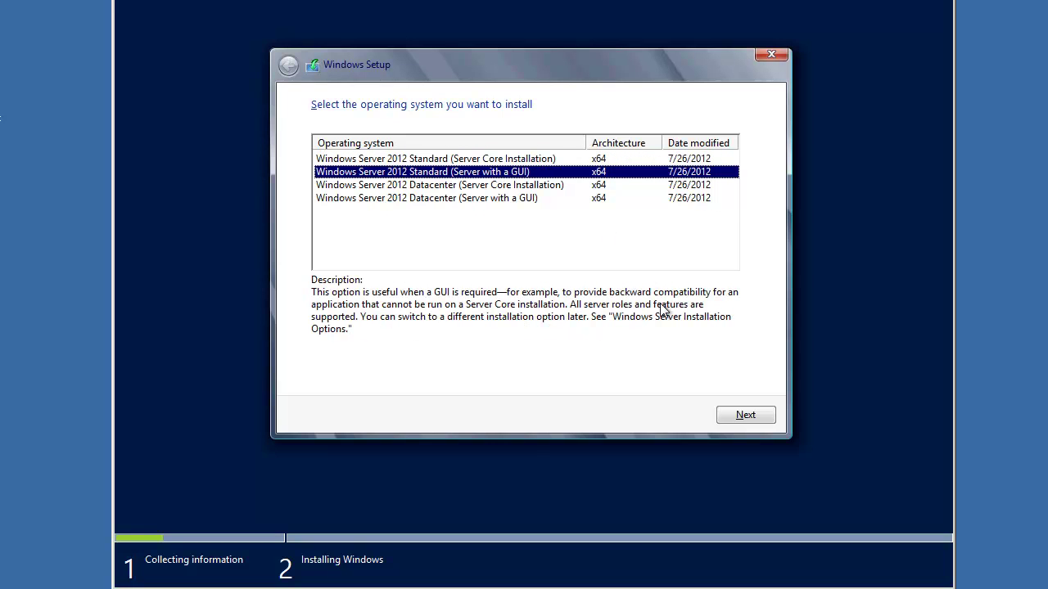
left_click(735, 420)
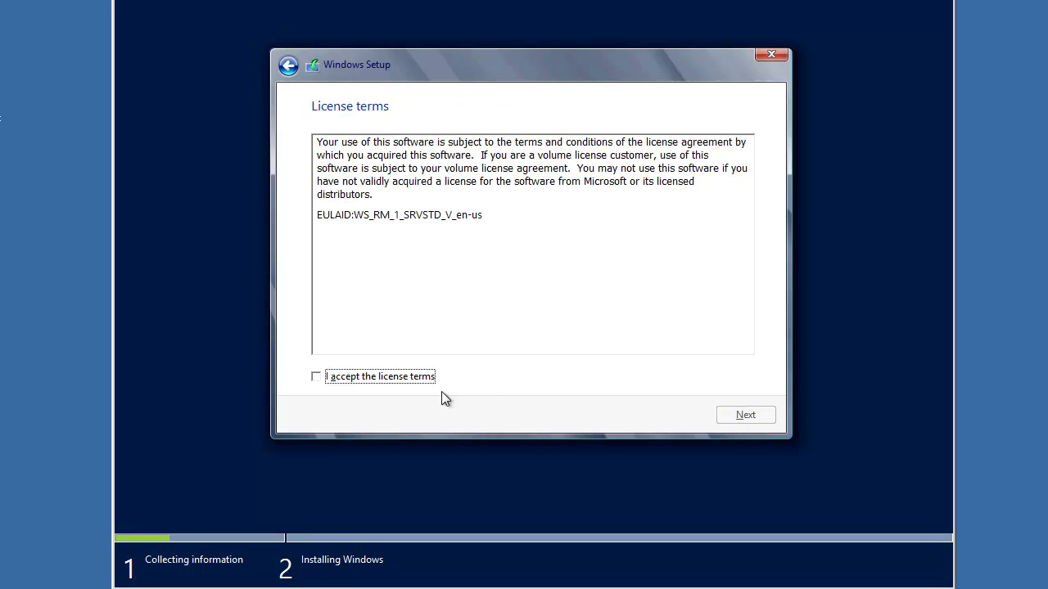
Accept the license and run a Custom install onto Drive 0's unallocated space.
left_click(432, 379)
left_click(741, 415)
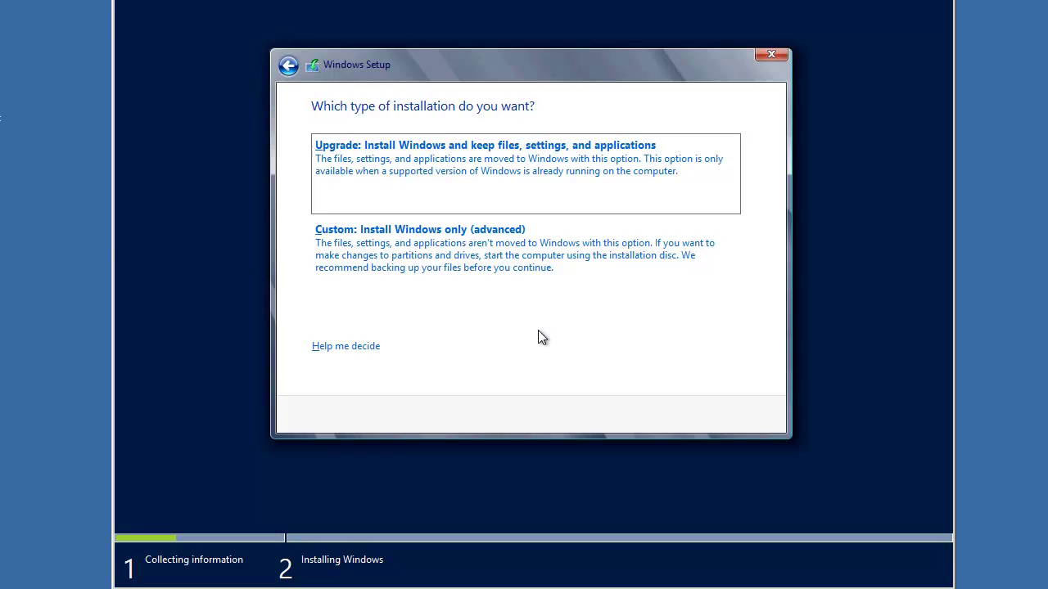
left_click(471, 281)
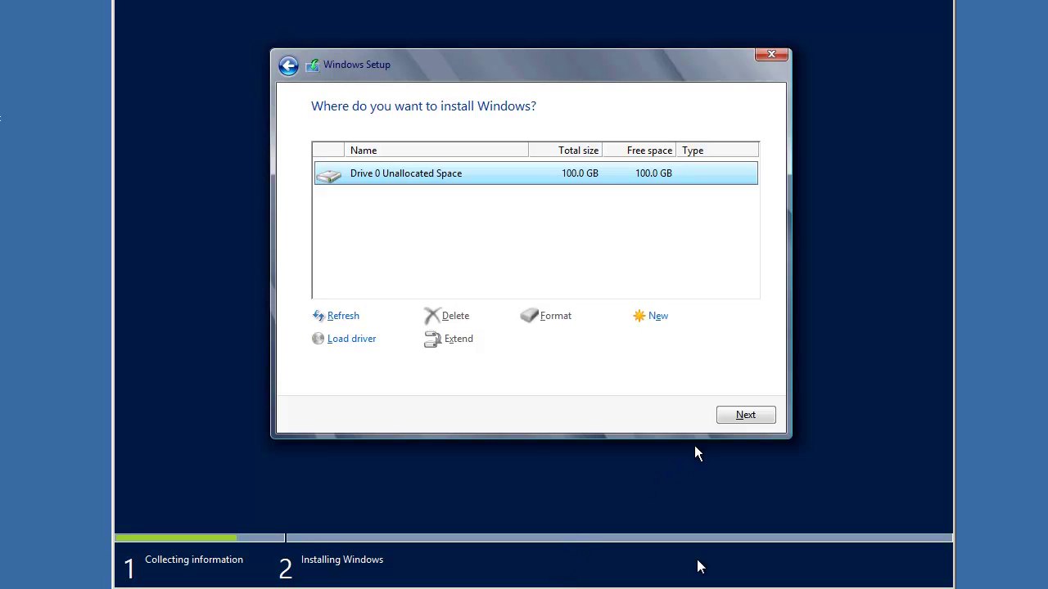
left_click(724, 420)
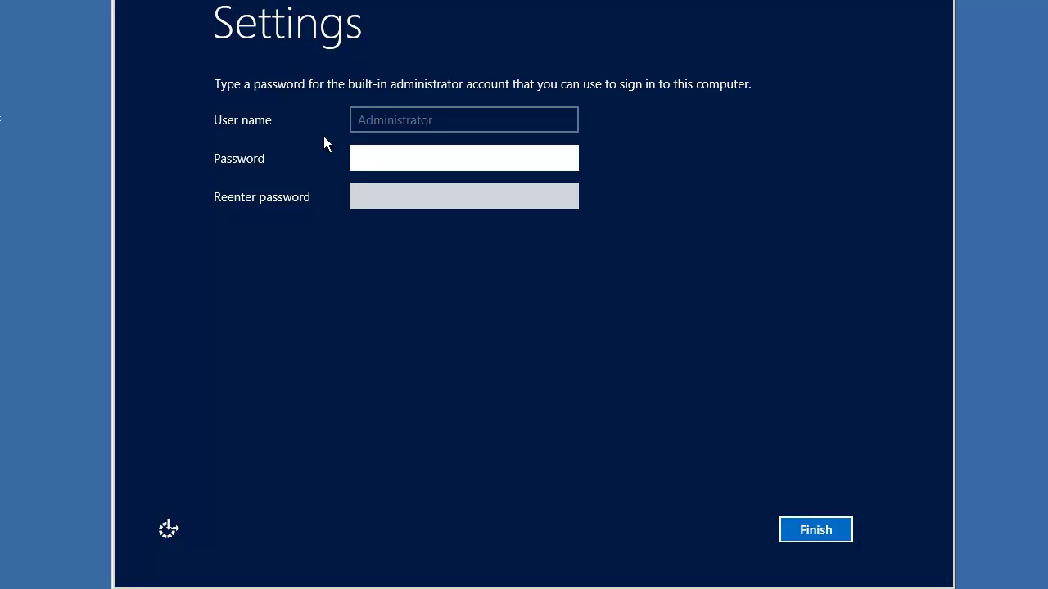
Enter a short administrator password twice and submit it, which Setup rejects.
type("Pas")
key("Tab")
type("Pas")
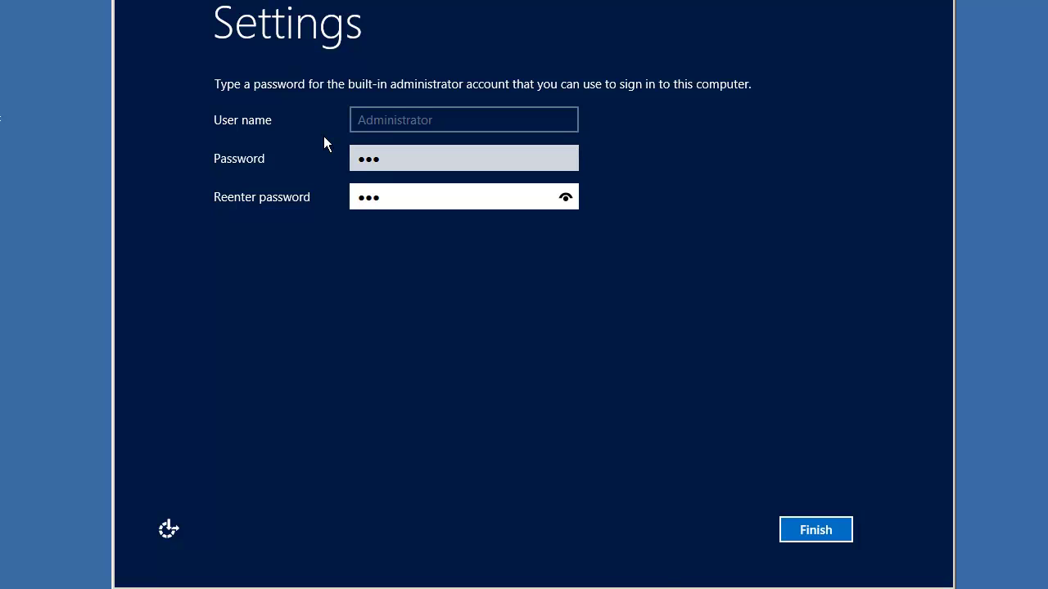
left_click(798, 536)
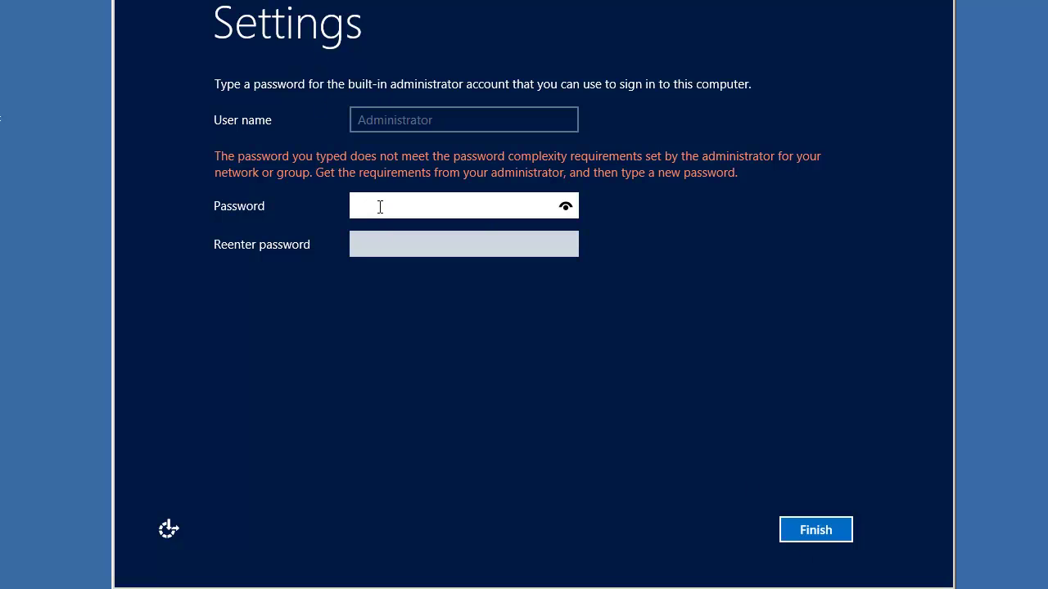
Enter a complex eight-character administrator password and reveal the confirmation to verify it.
left_click(443, 241)
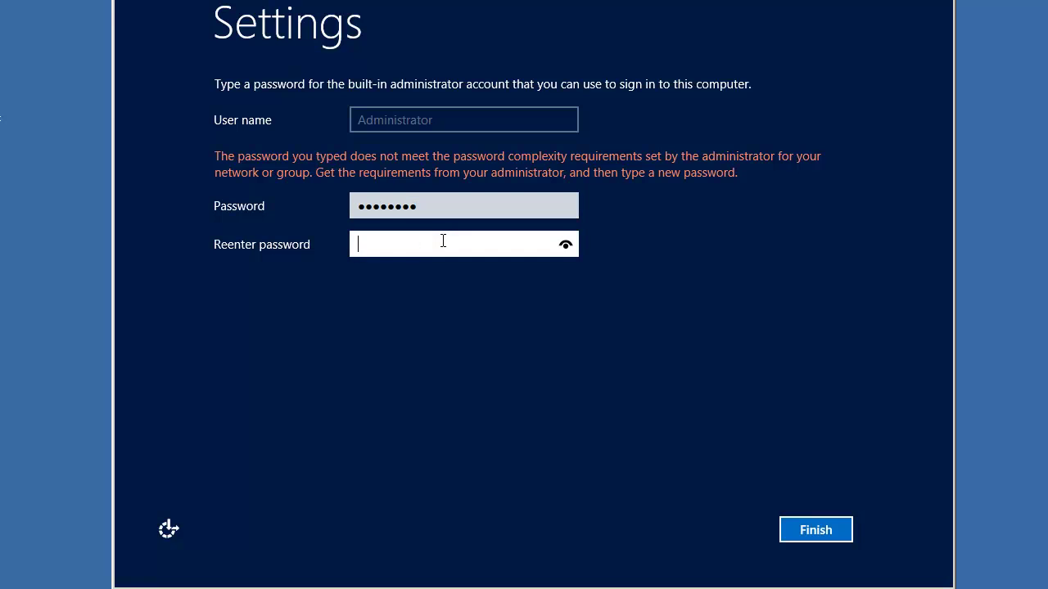
left_click(564, 247)
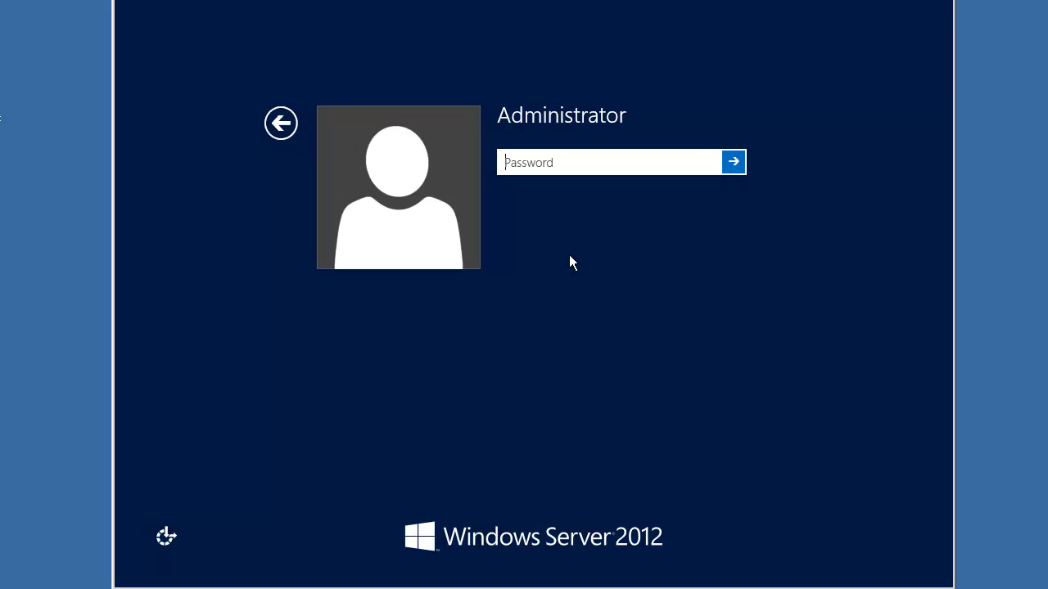
Sign in as Administrator at the sign-in screen with the account password.
left_click(742, 165)
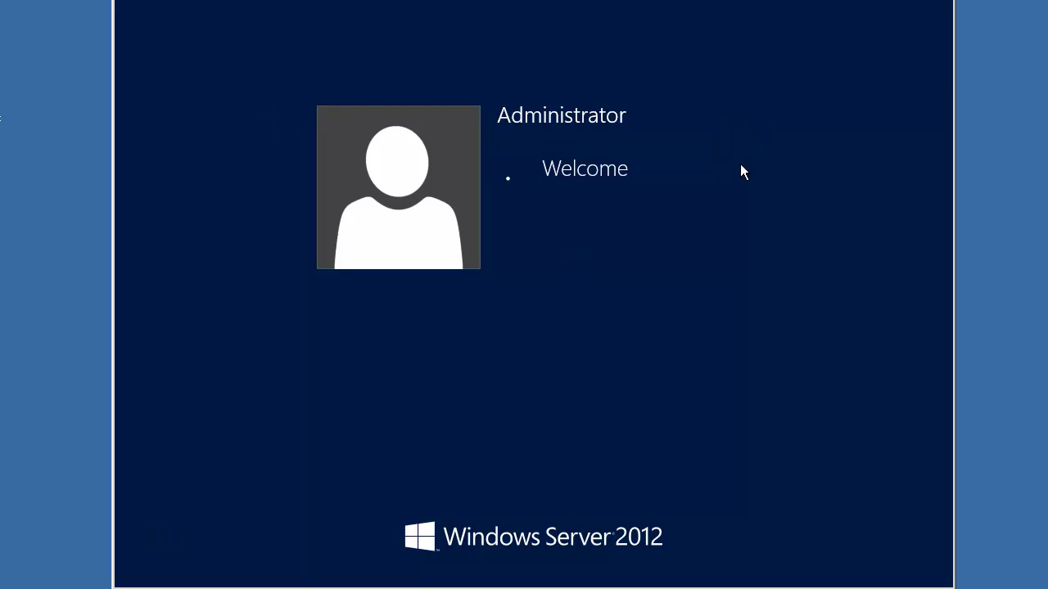